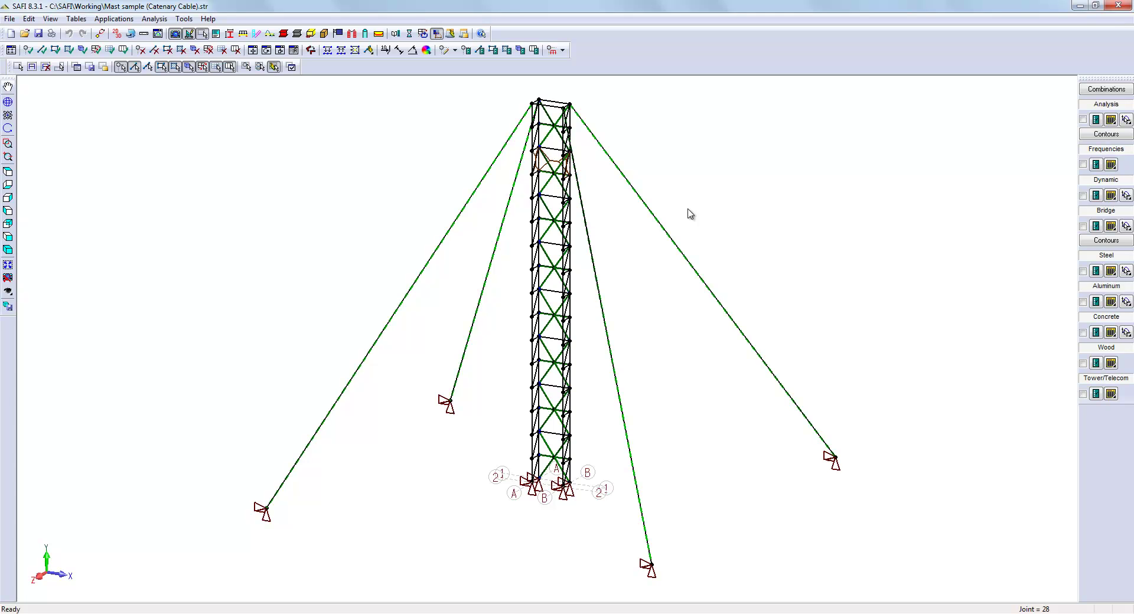
pyautogui.click(1084, 120)
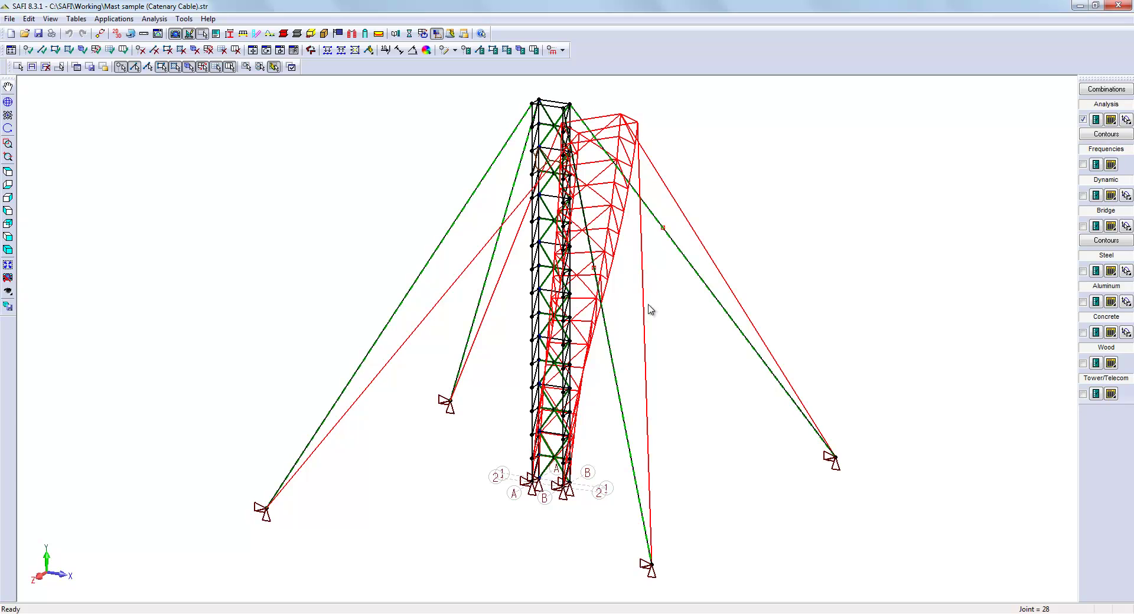
pyautogui.click(7, 237)
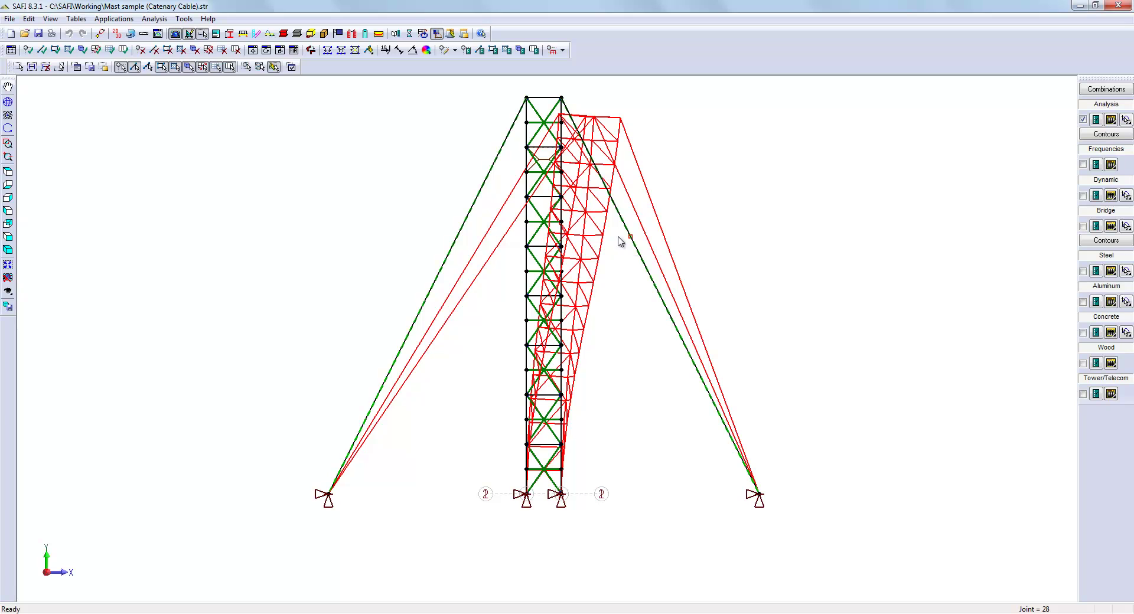
pyautogui.click(9, 251)
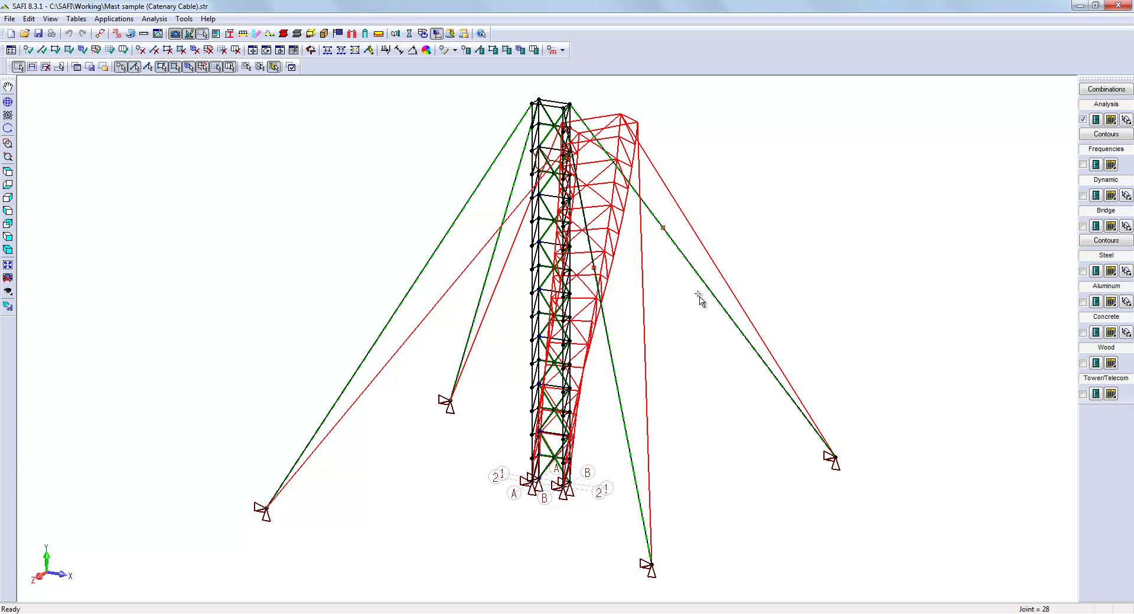
# Select all four guy cables, outer and inner on both sides.
pyautogui.click(711, 295)
pyautogui.click(617, 400)
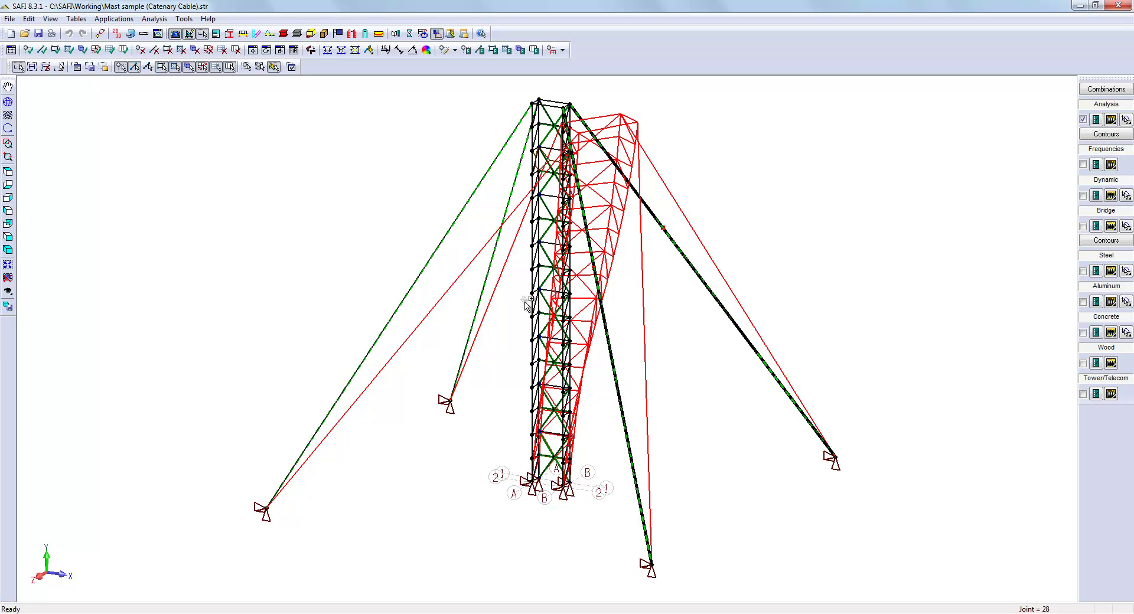
pyautogui.click(494, 262)
pyautogui.click(431, 265)
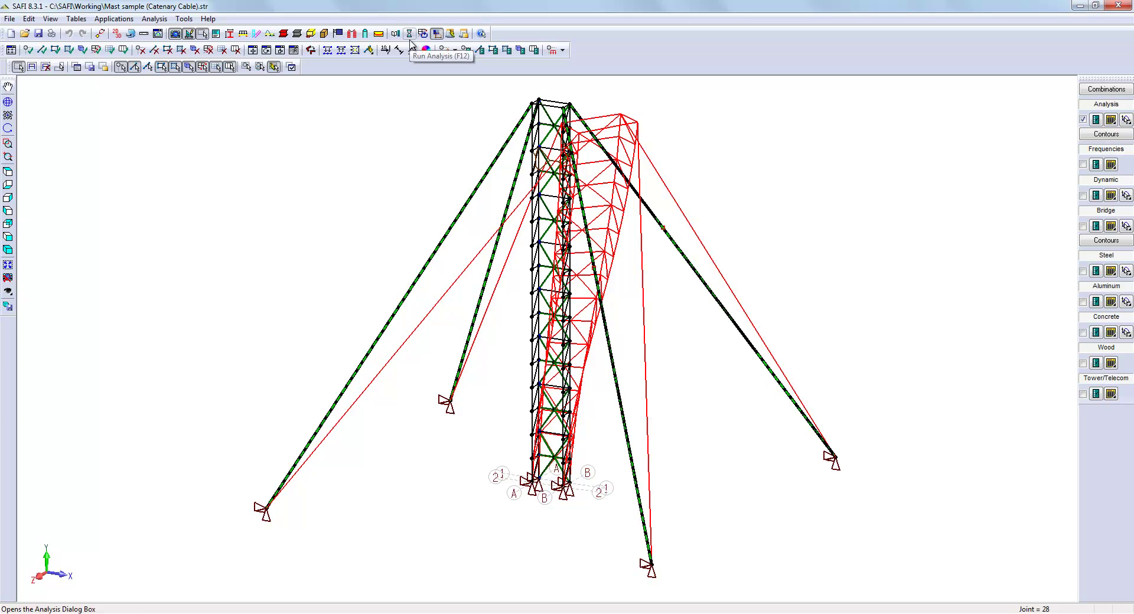
# Make the selected cables Catenary with a tension at end I of 1 kip.
pyautogui.click(479, 51)
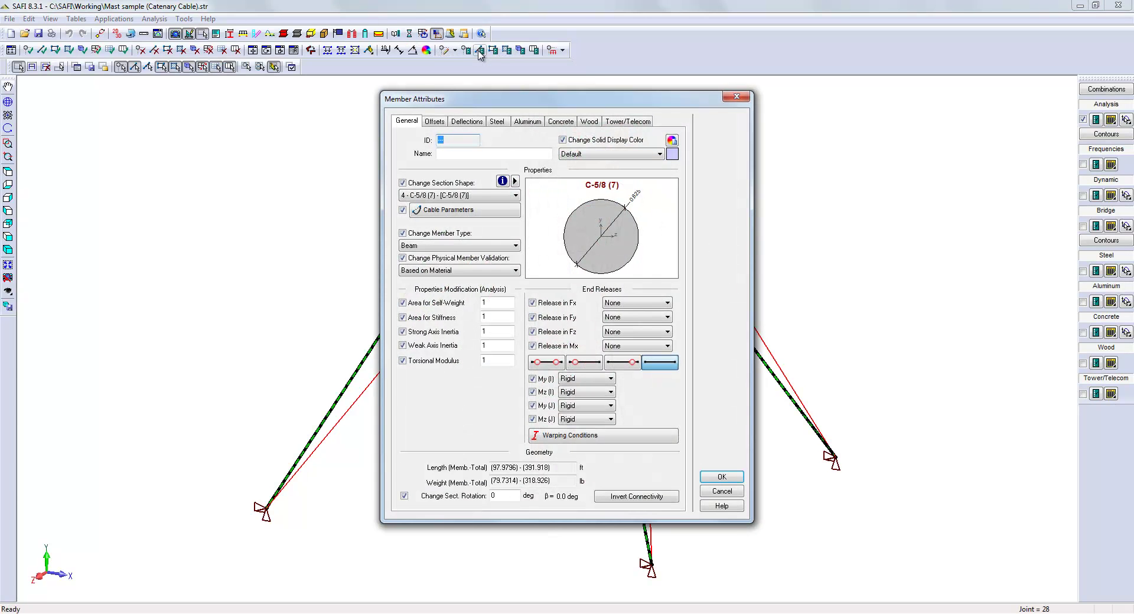
pyautogui.click(492, 215)
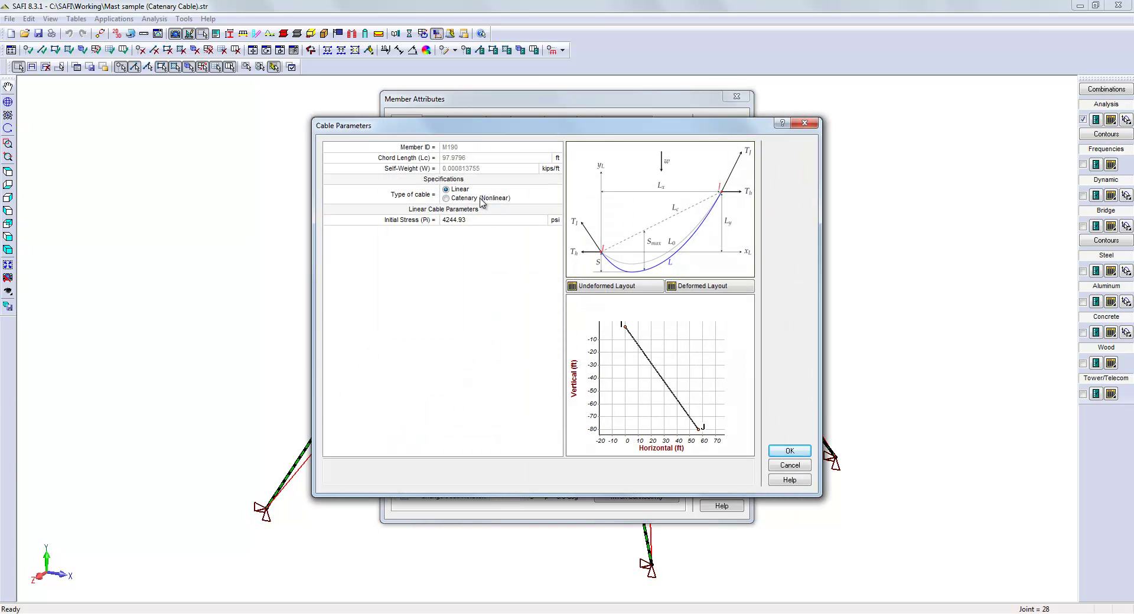
pyautogui.click(482, 202)
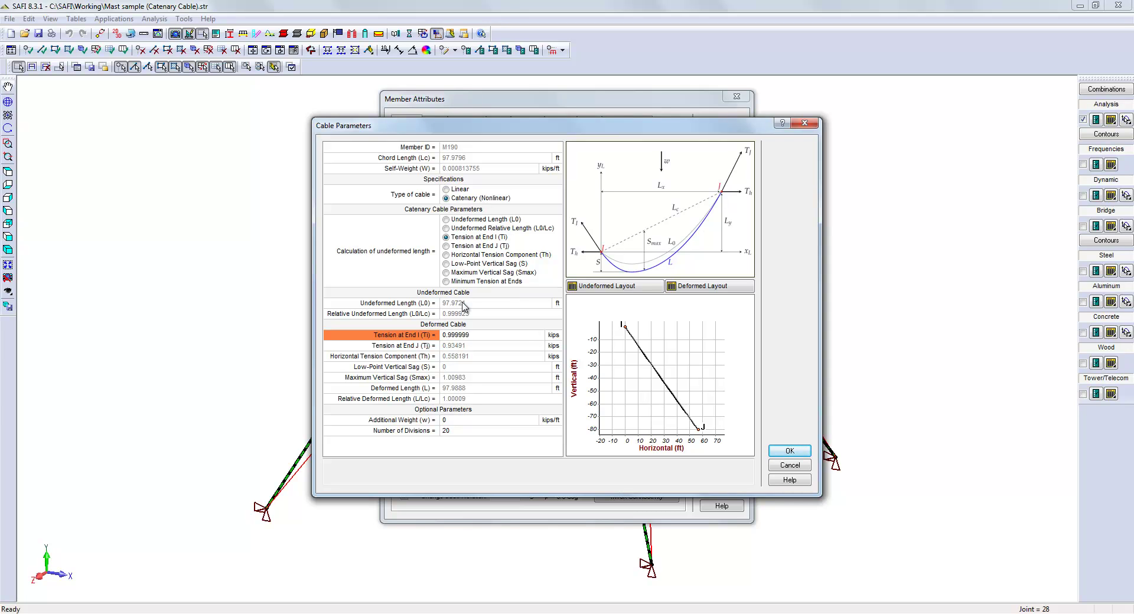
pyautogui.doubleClick(458, 335)
pyautogui.write('1')
pyautogui.press('Tab')
pyautogui.click(789, 452)
pyautogui.click(786, 453)
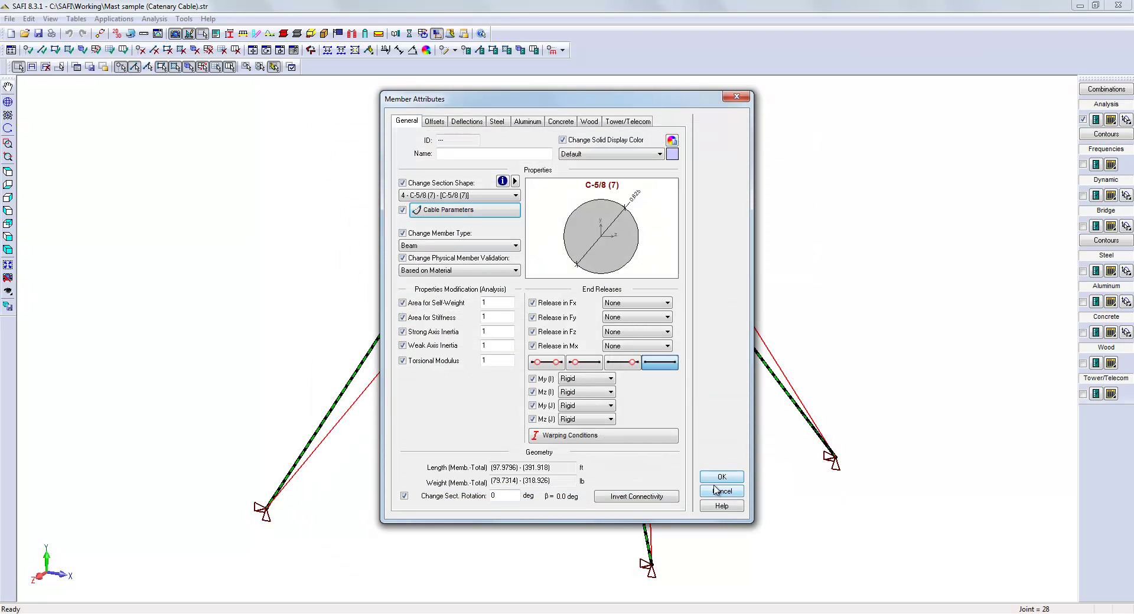
pyautogui.click(721, 478)
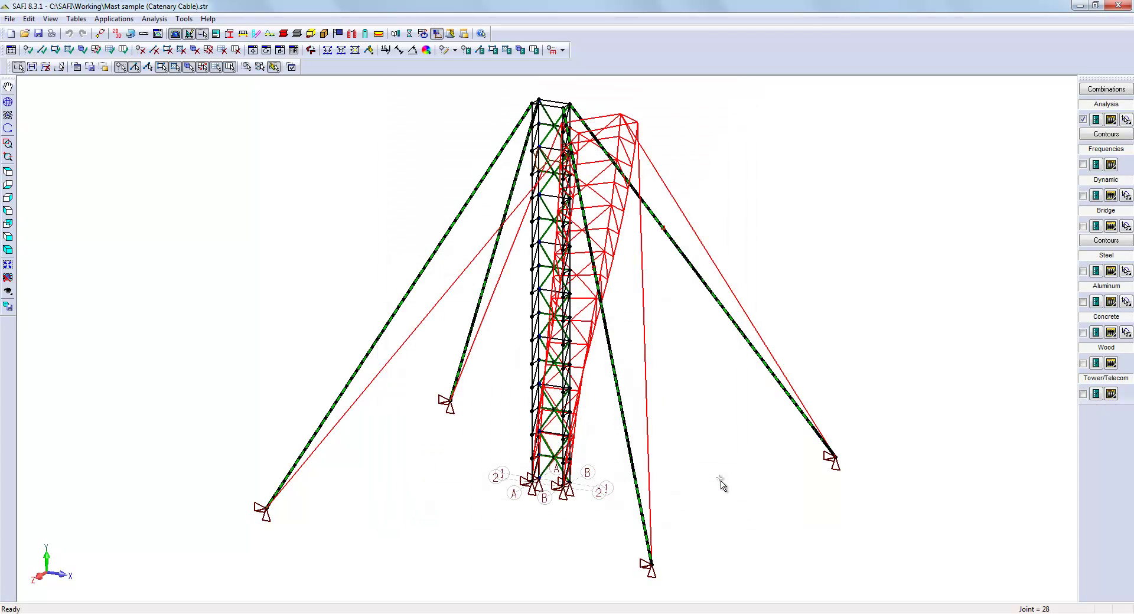
# Try running a Static P-Delta analysis, which is interrupted because catenary cables need nonlinear analysis.
pyautogui.click(412, 49)
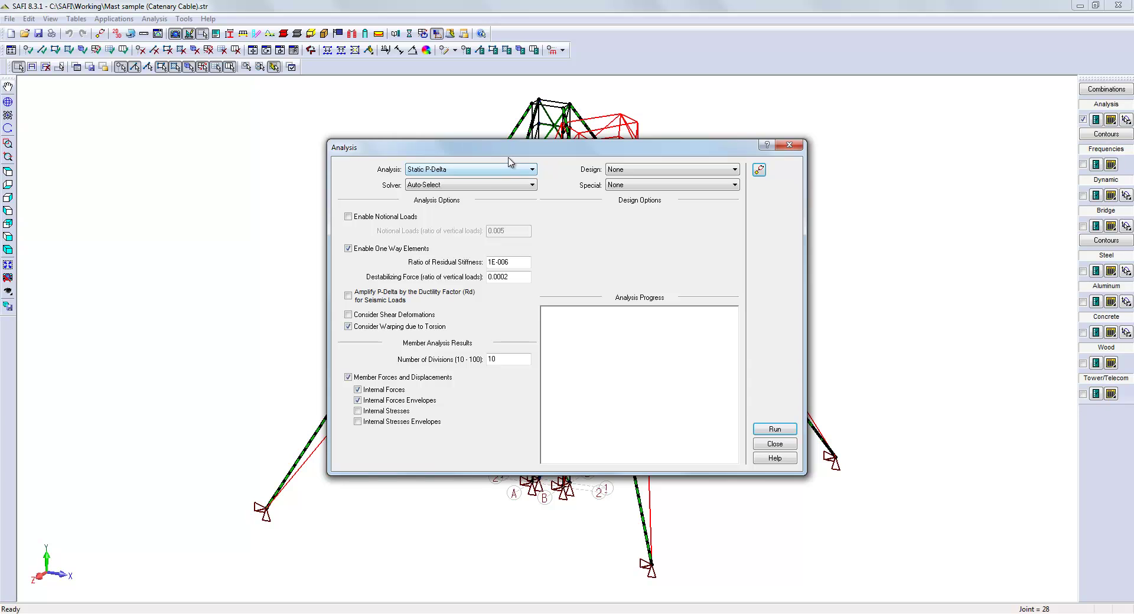
pyautogui.moveTo(512, 152); pyautogui.dragTo(331, 126)
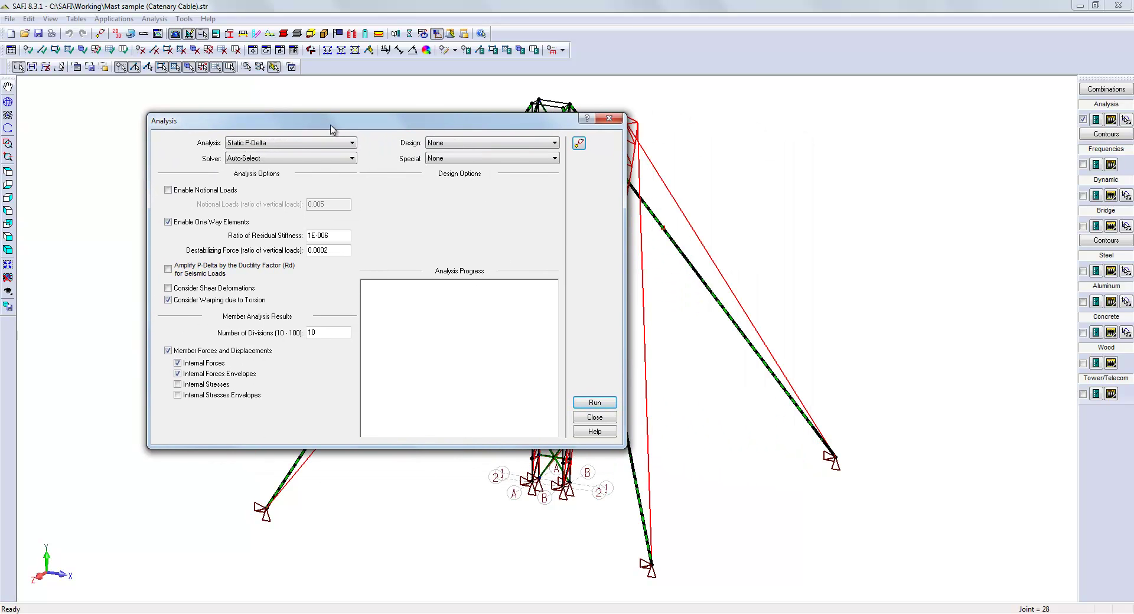
pyautogui.click(260, 148)
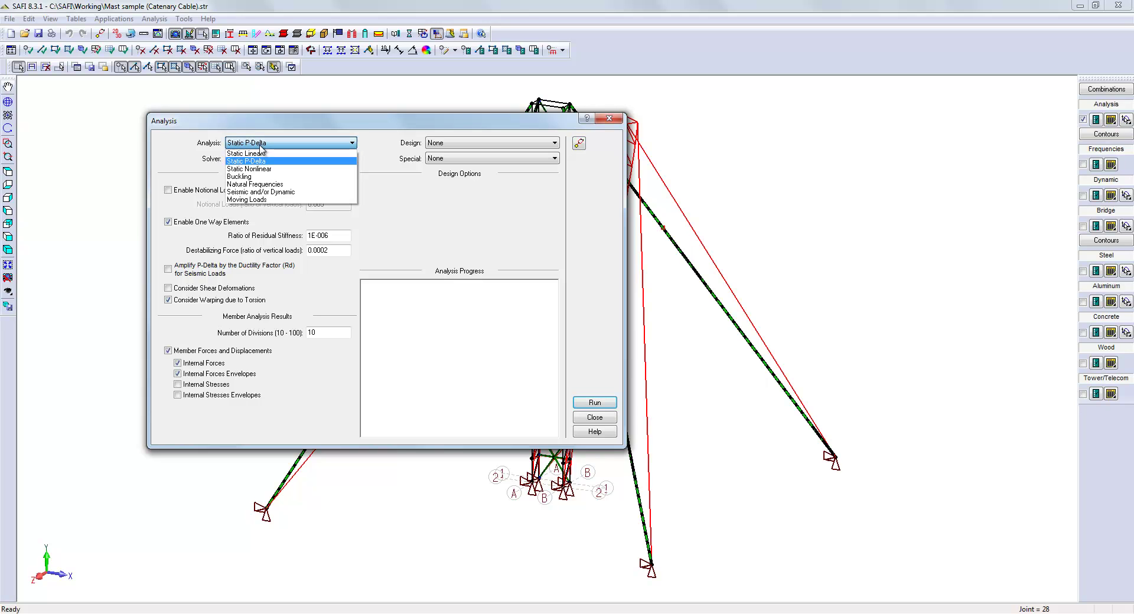
pyautogui.click(436, 215)
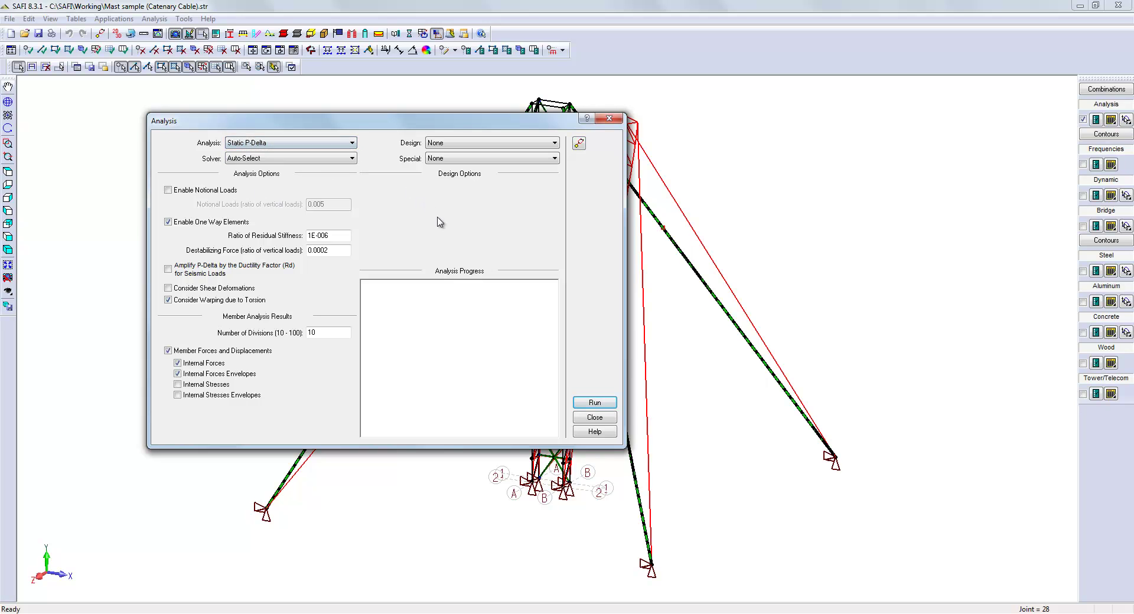
pyautogui.click(588, 402)
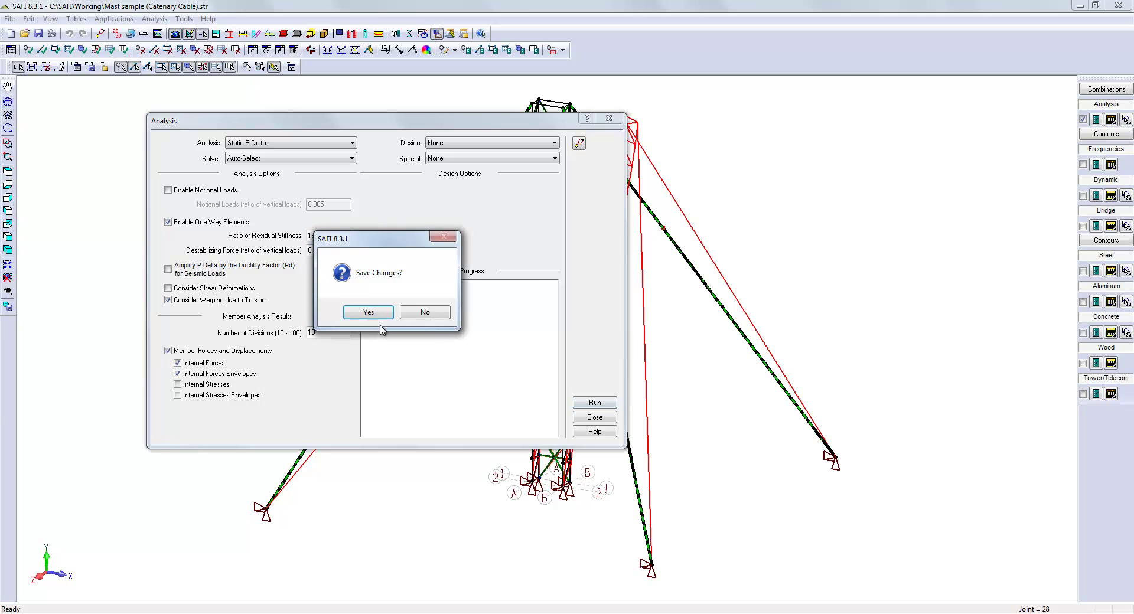
pyautogui.click(374, 316)
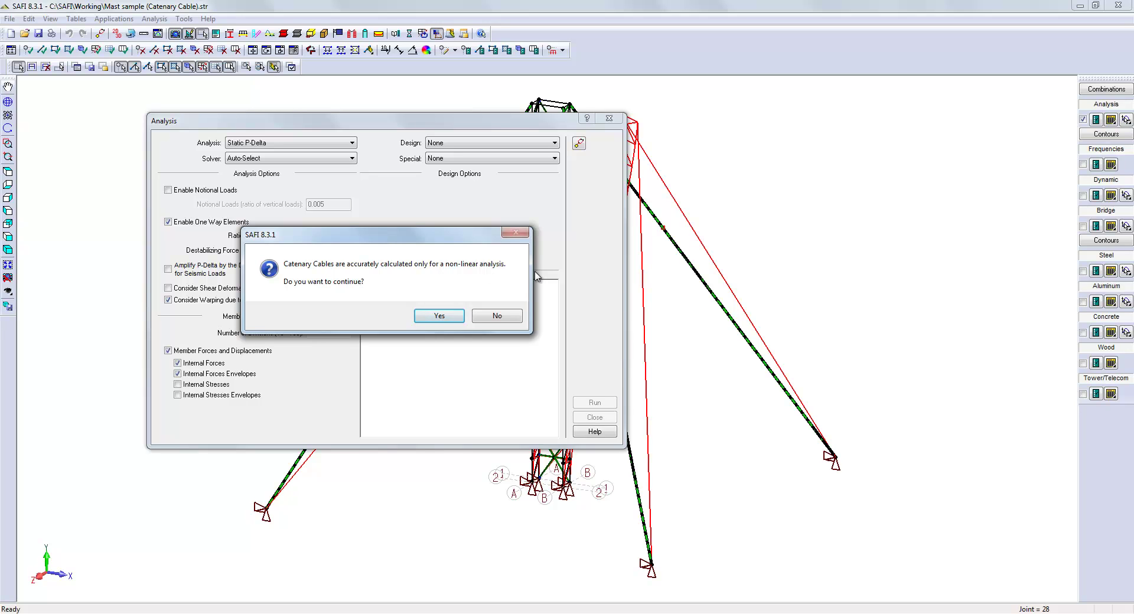
pyautogui.click(500, 316)
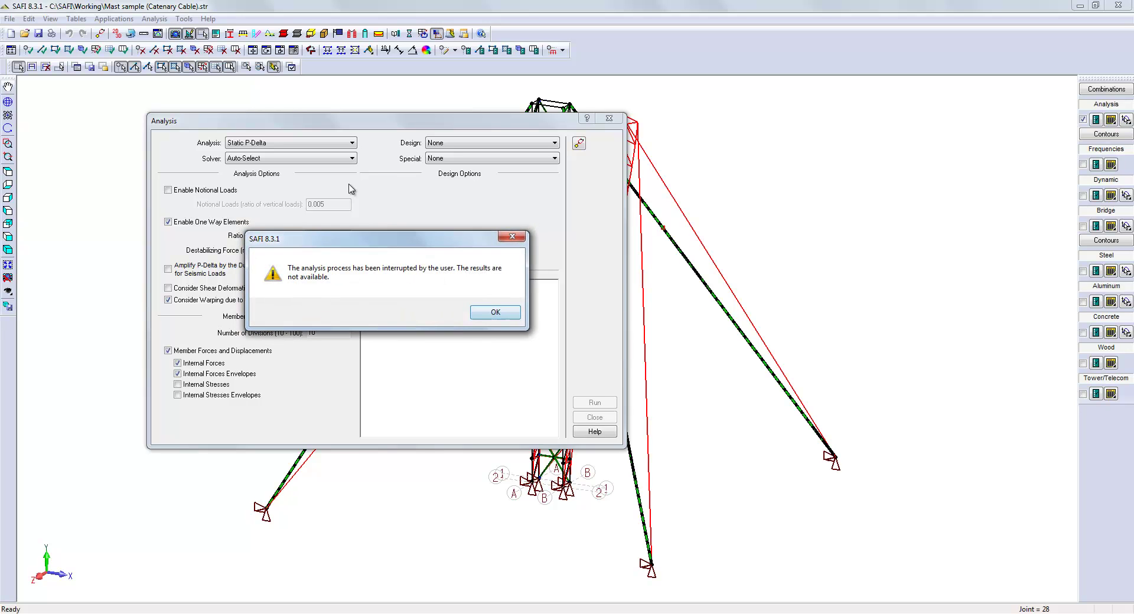
pyautogui.click(514, 314)
# Switch the analysis type to Static Nonlinear, save changes, run it and close.
pyautogui.click(321, 143)
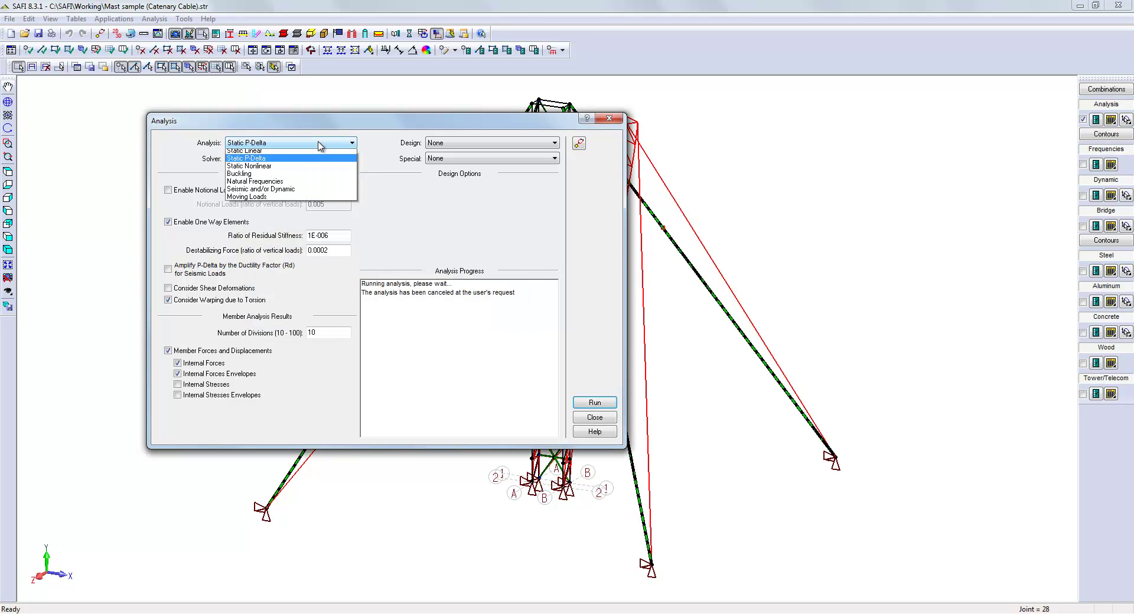
pyautogui.click(290, 169)
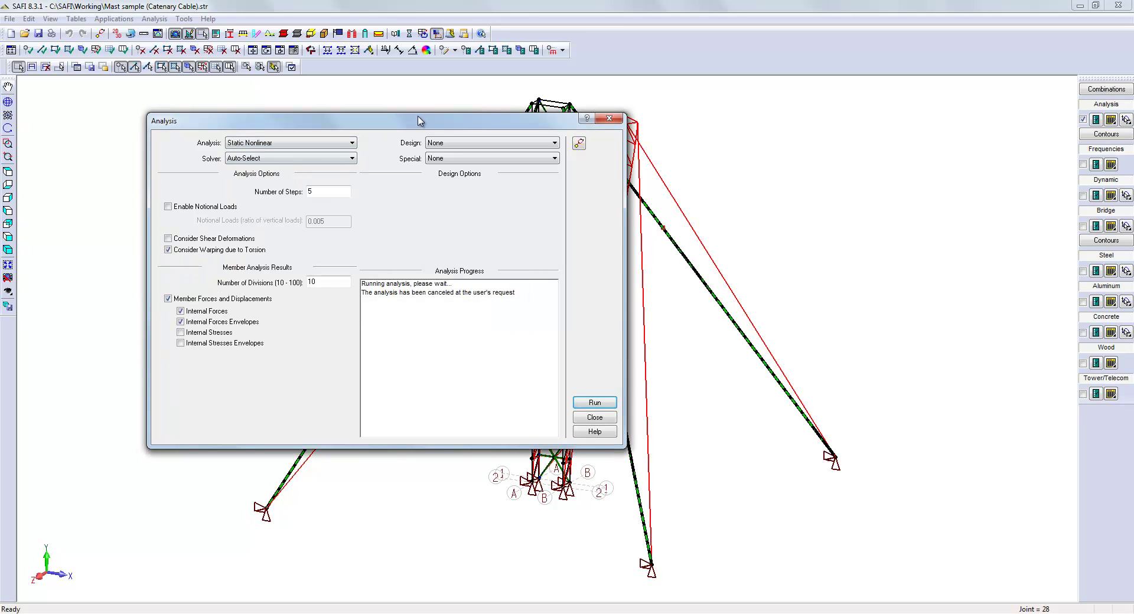
pyautogui.moveTo(428, 123); pyautogui.dragTo(326, 115)
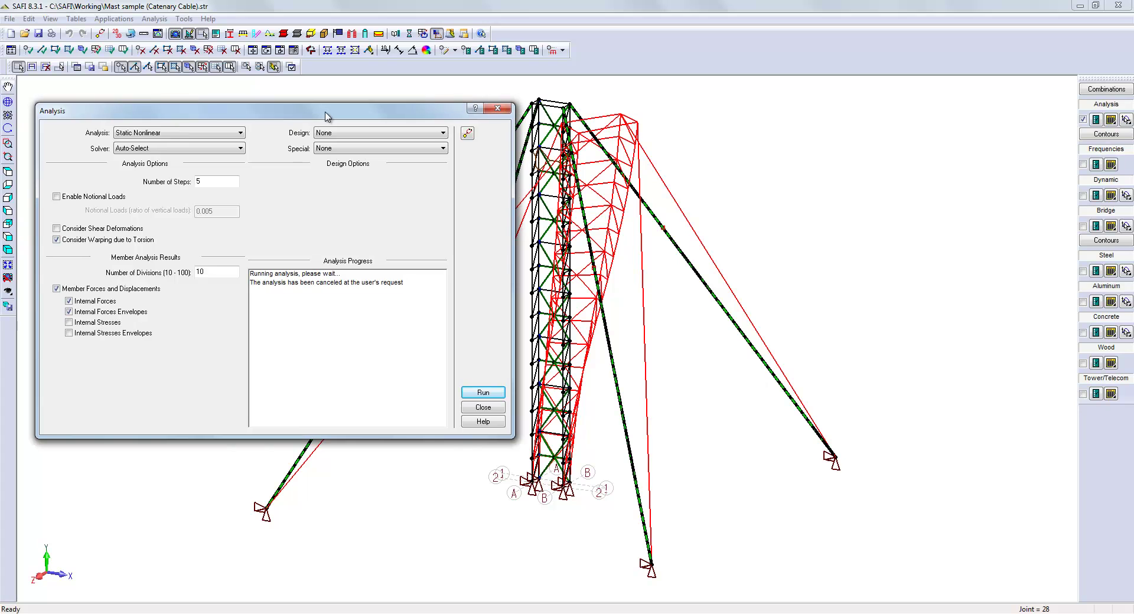
pyautogui.click(479, 393)
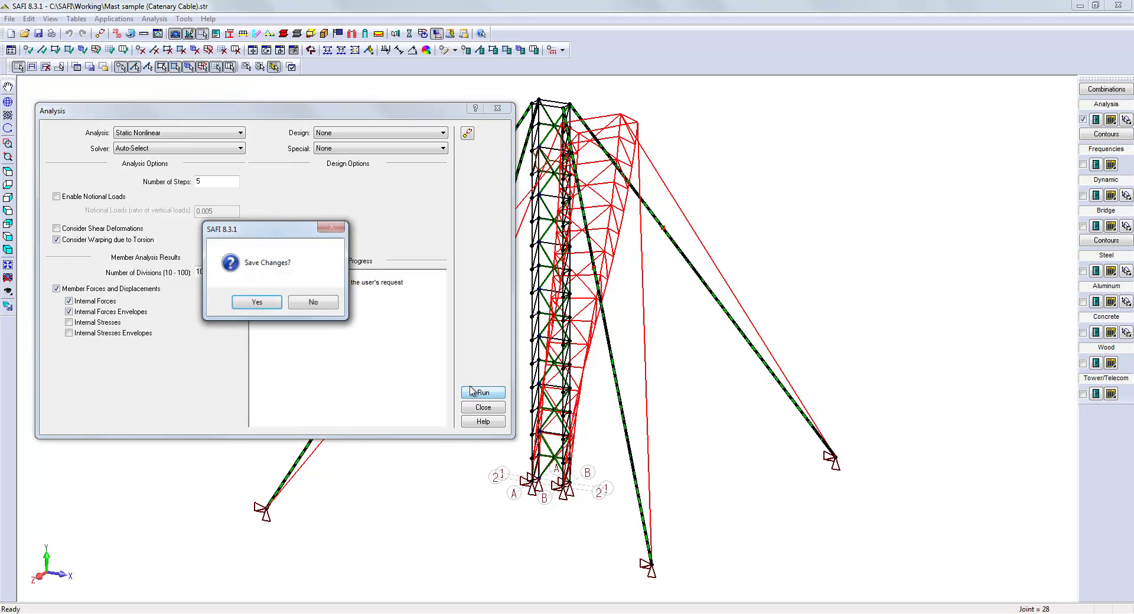
pyautogui.click(265, 303)
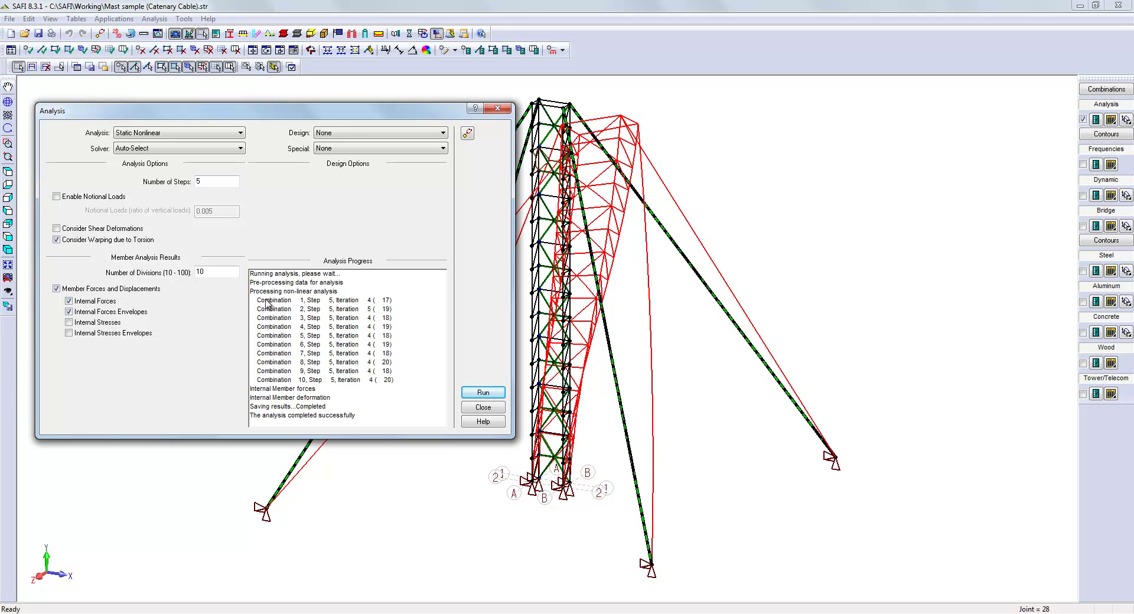
pyautogui.click(474, 408)
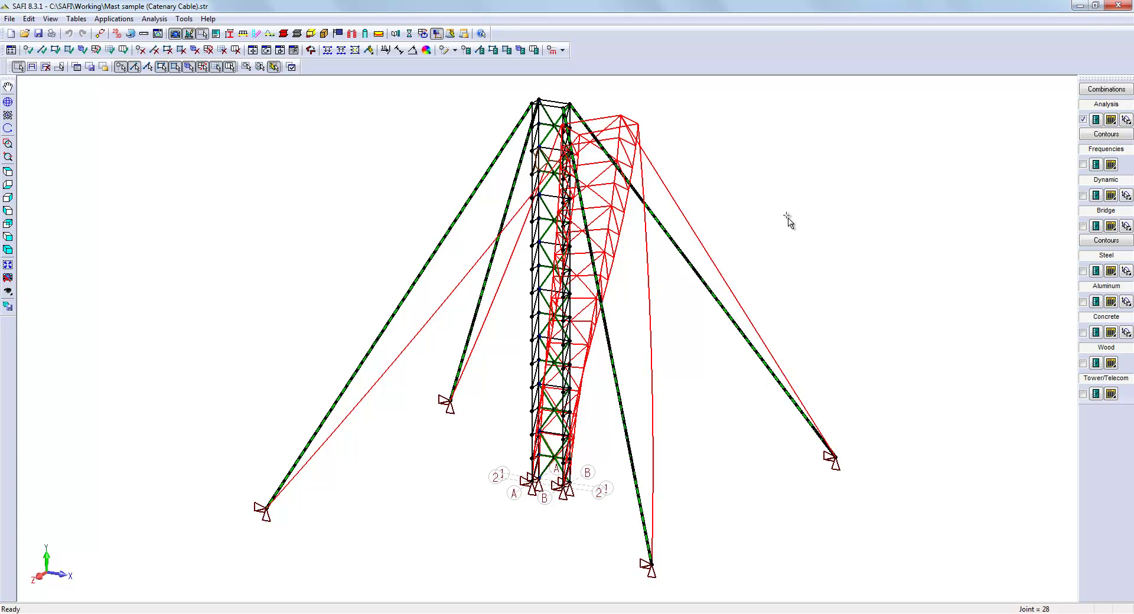
pyautogui.click(1127, 119)
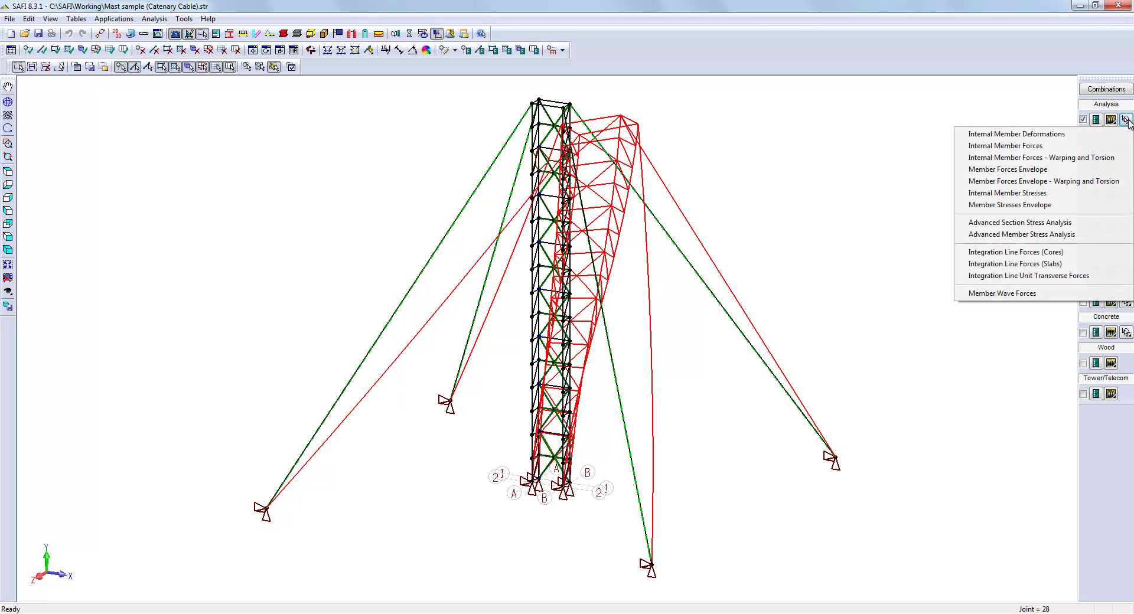
pyautogui.click(1046, 148)
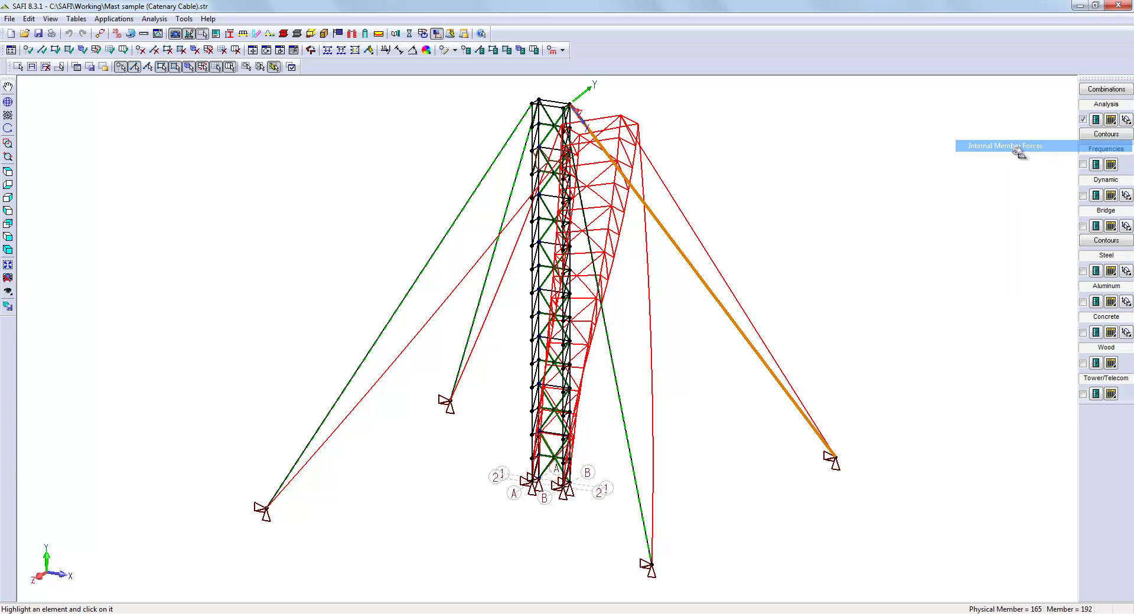
pyautogui.click(511, 194)
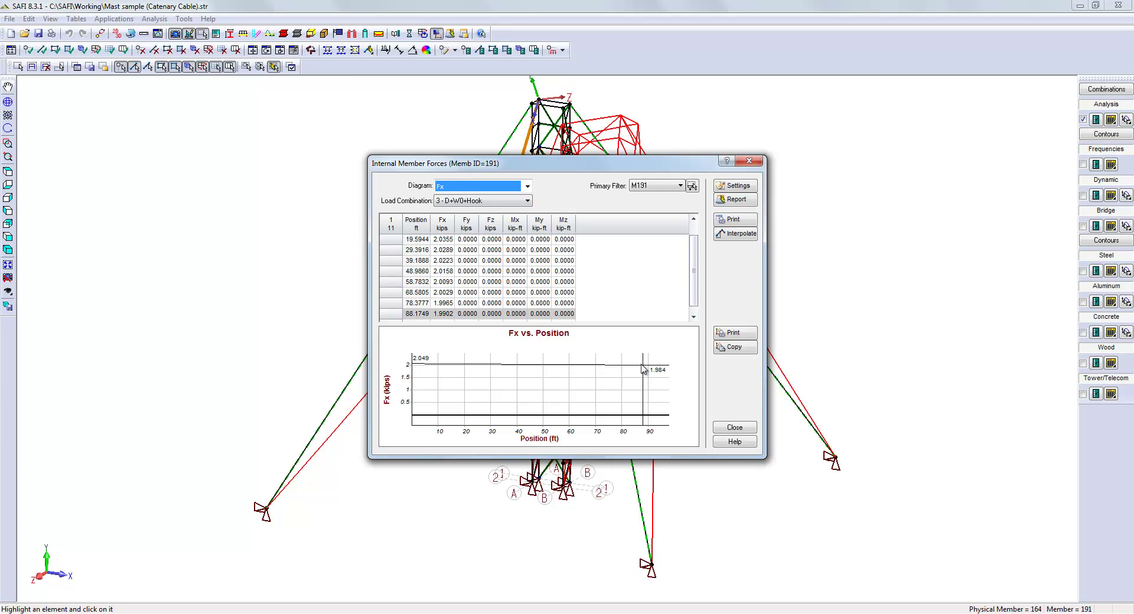
pyautogui.press('Escape')
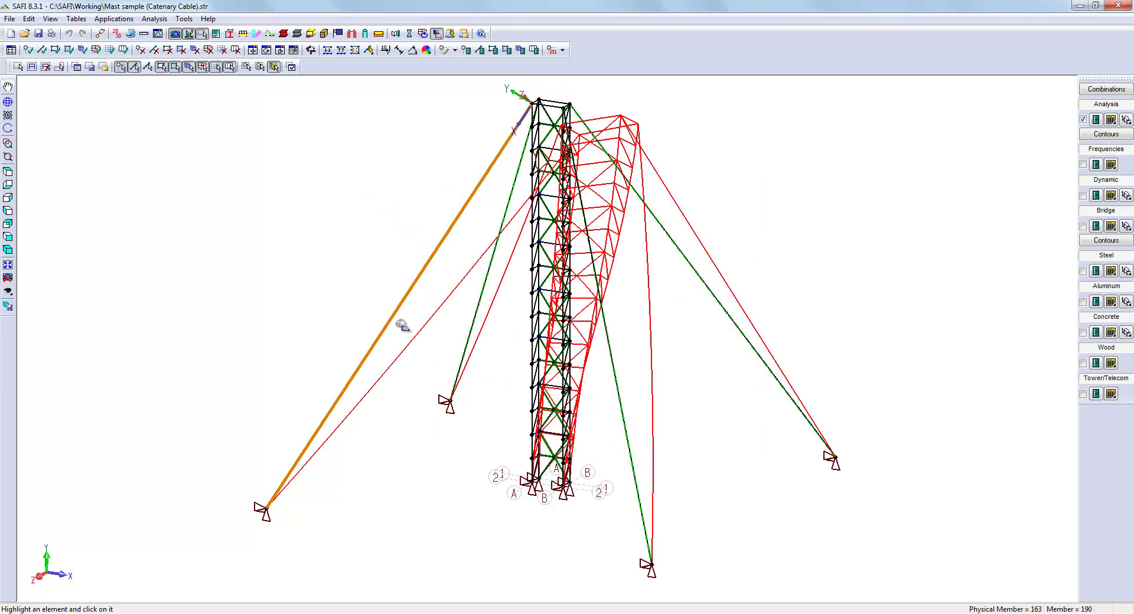
pyautogui.click(397, 326)
pyautogui.press('Escape')
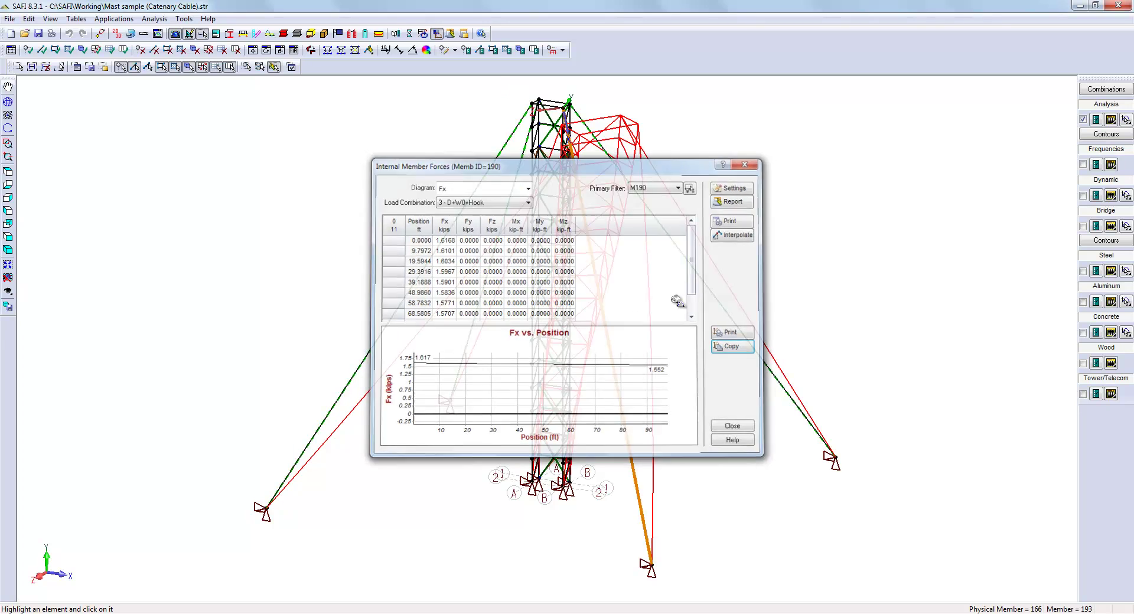
pyautogui.click(740, 313)
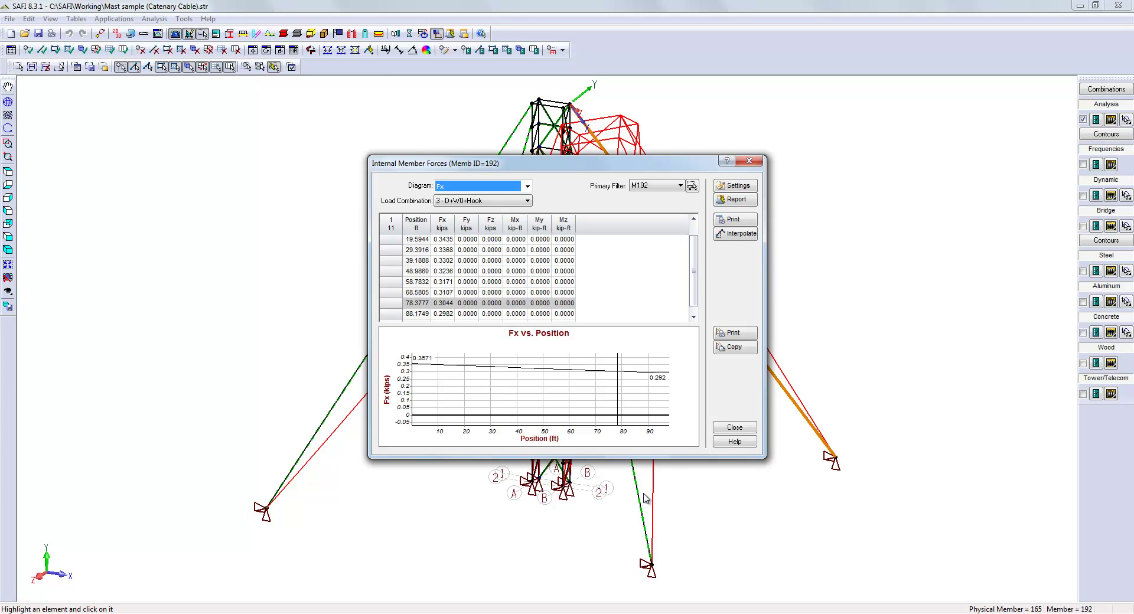
pyautogui.press('Escape')
pyautogui.click(643, 500)
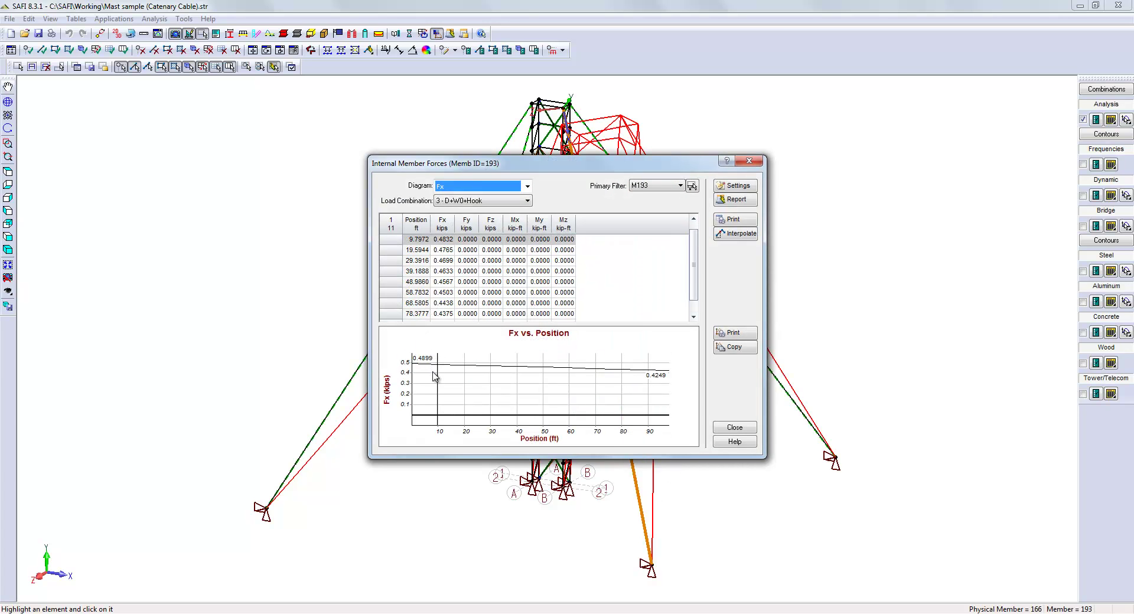
pyautogui.click(745, 429)
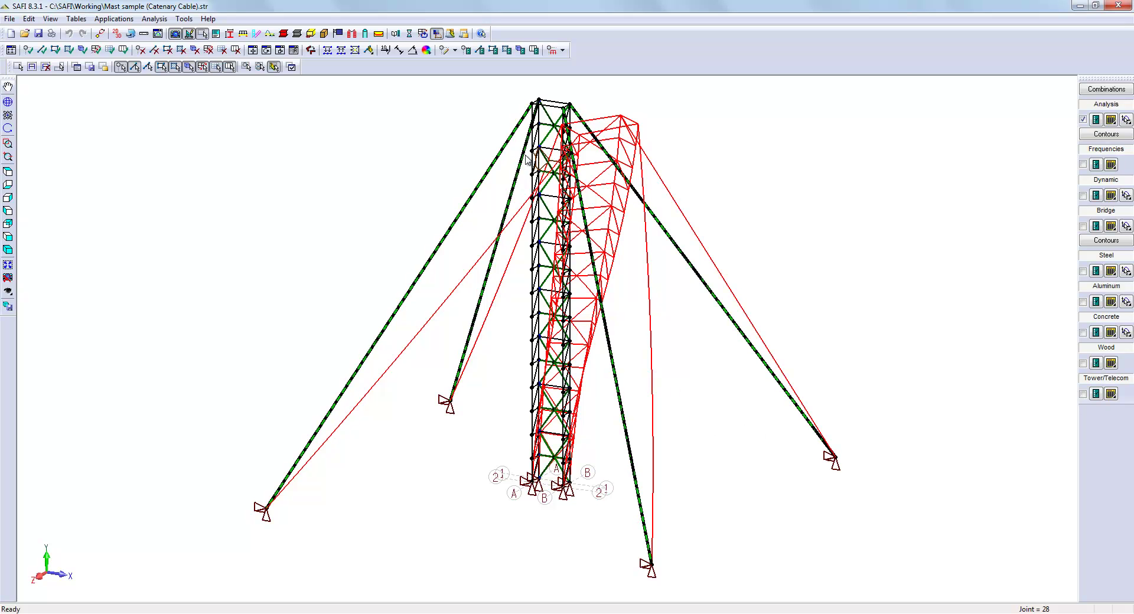
# Lower the guy cables' catenary tension at end I to 0.2 kips.
pyautogui.click(480, 52)
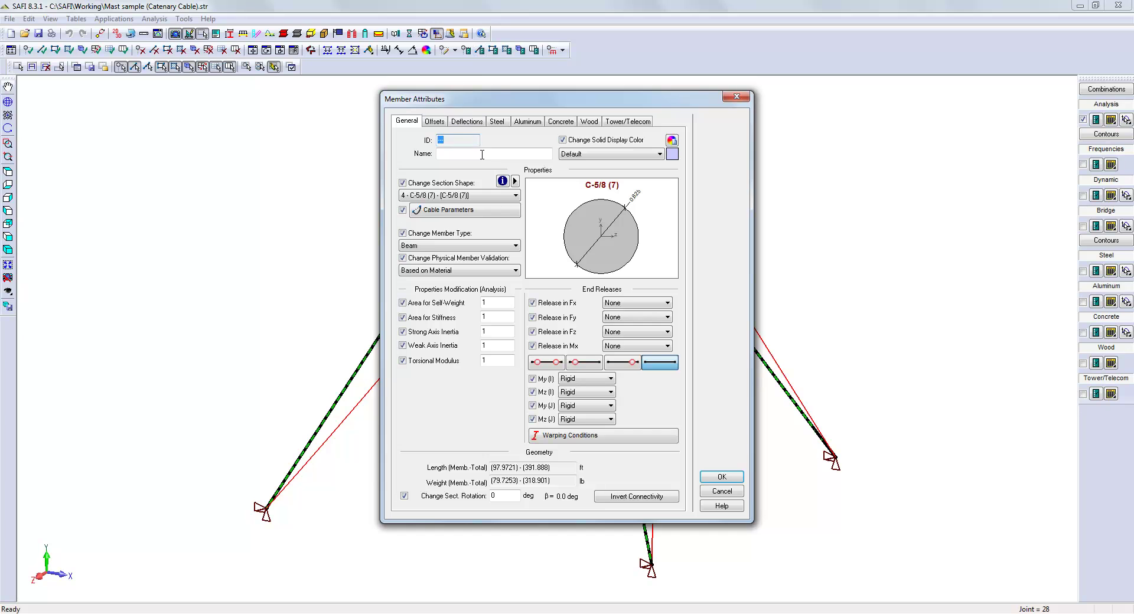
pyautogui.click(454, 210)
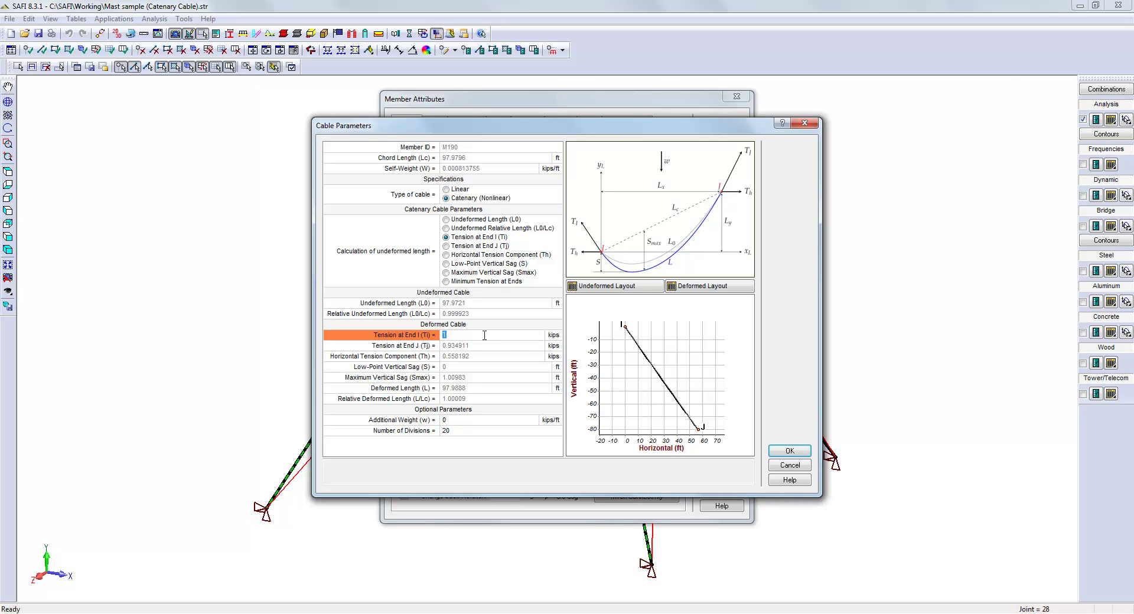
pyautogui.press('Tab')
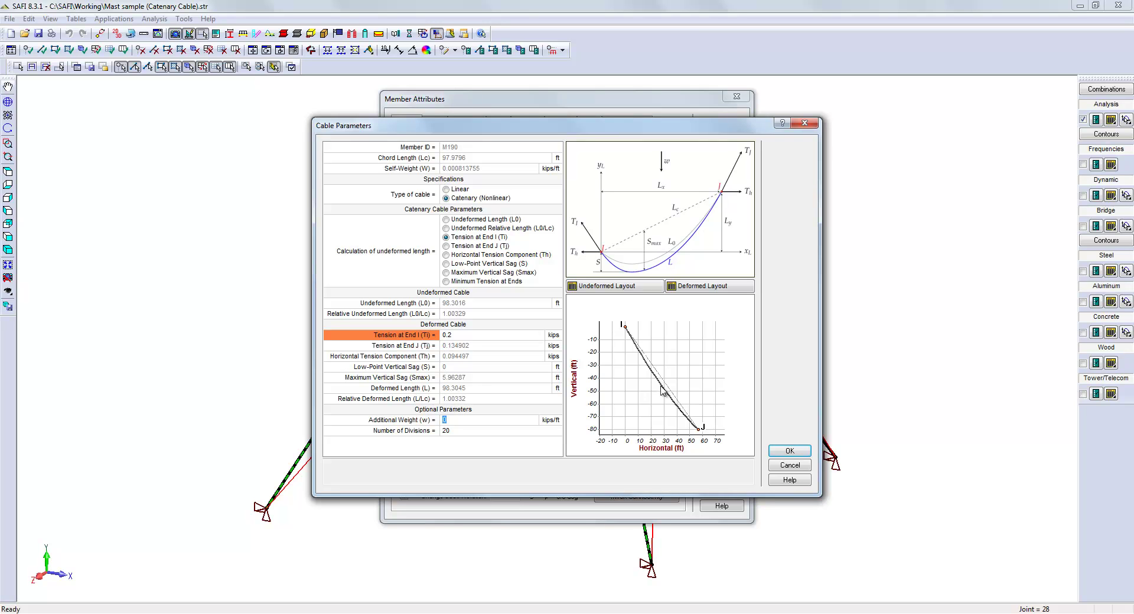
pyautogui.click(784, 453)
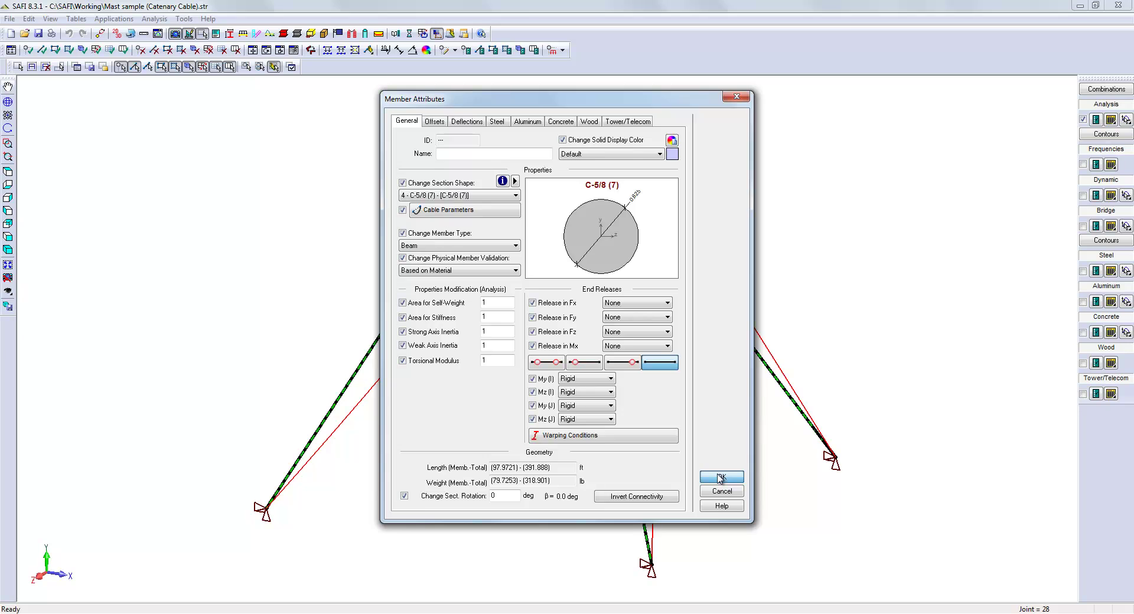
pyautogui.click(721, 477)
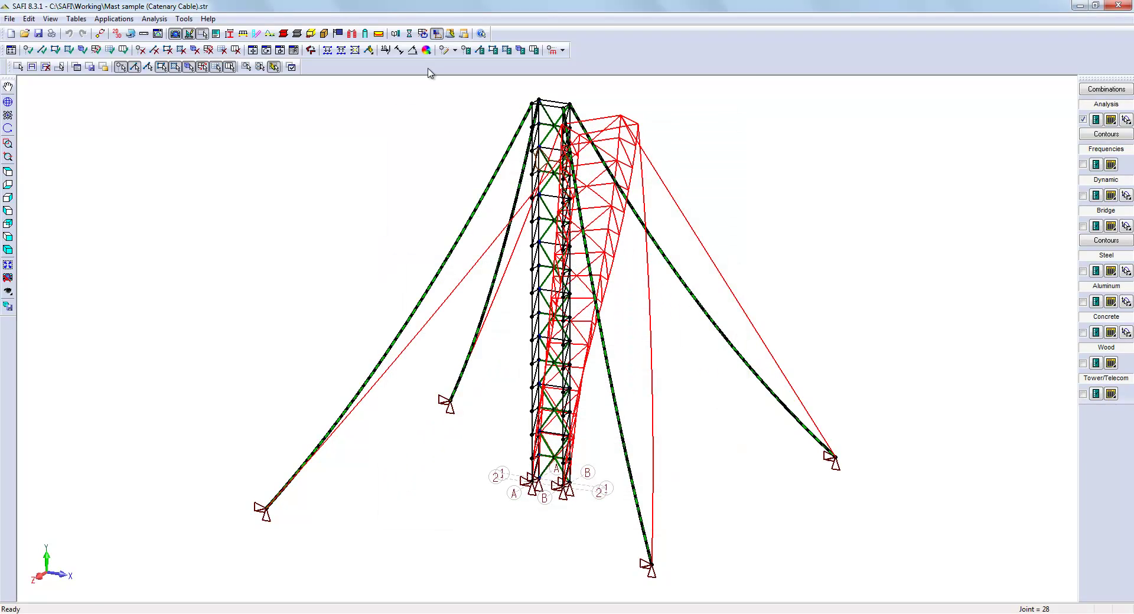
# Rerun the Static Nonlinear analysis, saving the model changes first.
pyautogui.click(409, 34)
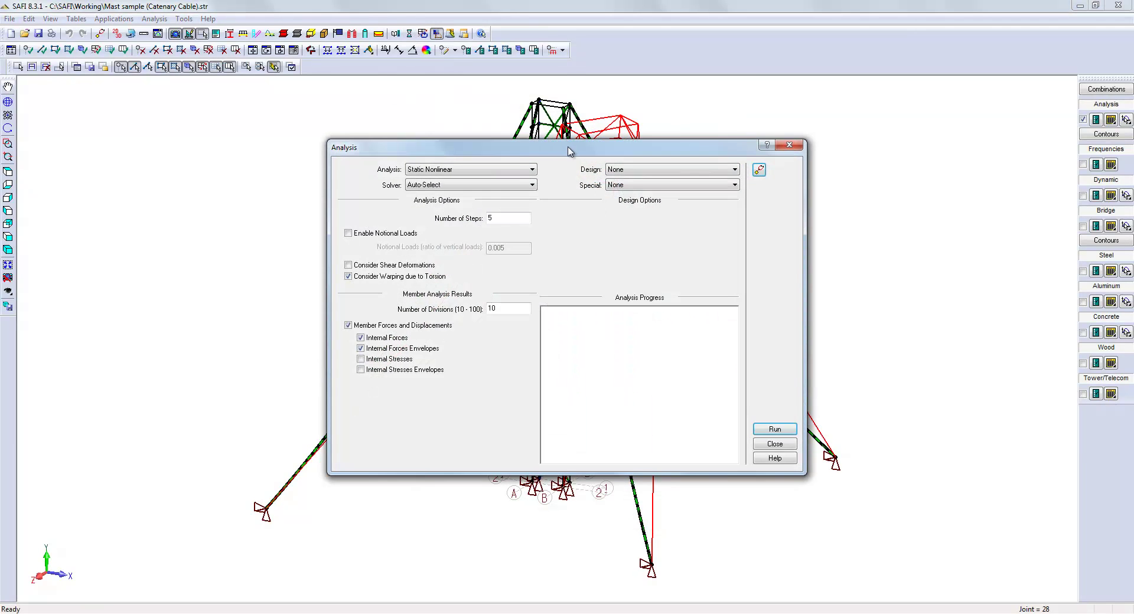
pyautogui.moveTo(569, 151); pyautogui.dragTo(276, 152)
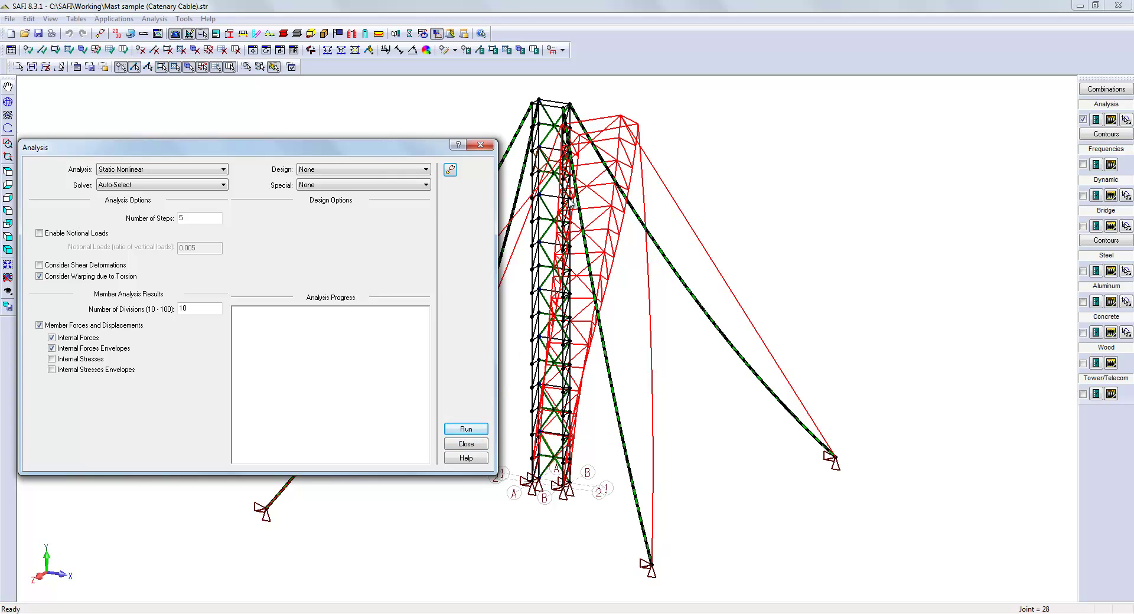
pyautogui.click(468, 431)
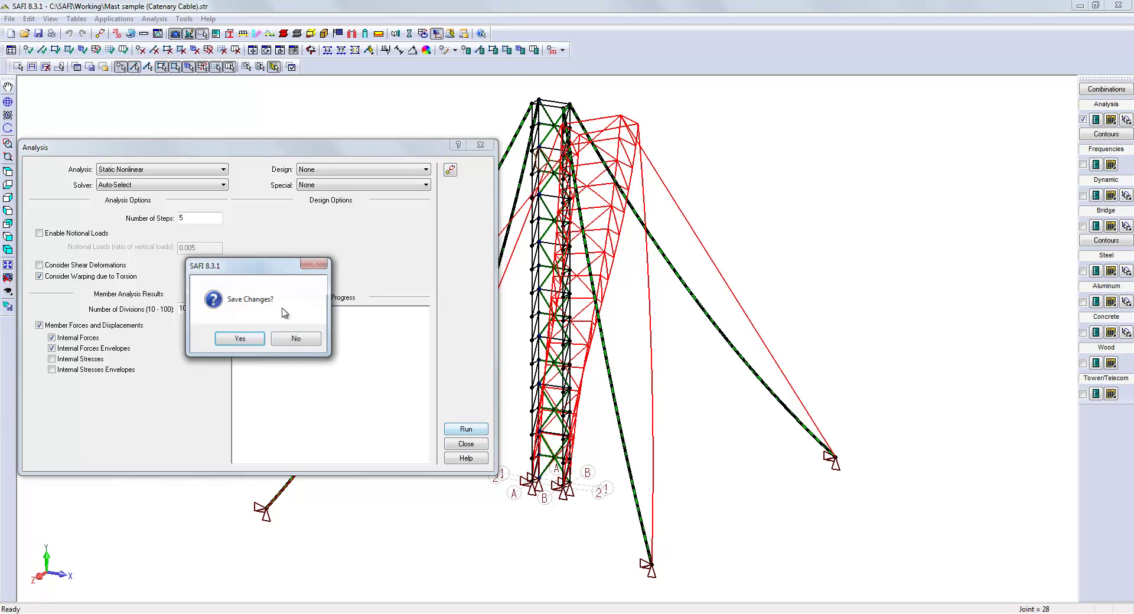
pyautogui.click(239, 339)
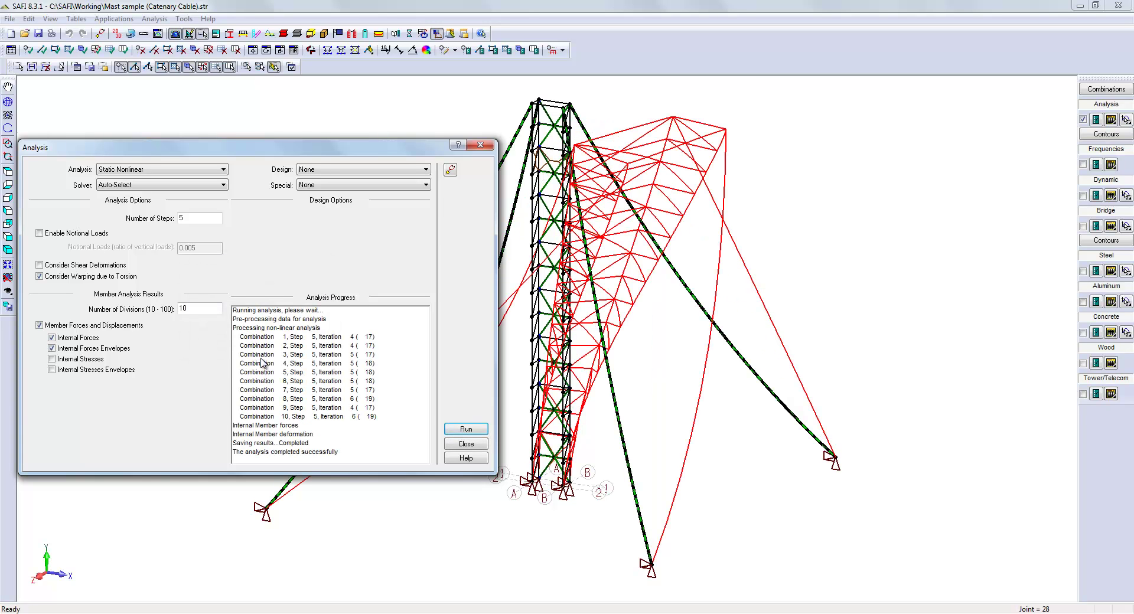
pyautogui.click(466, 444)
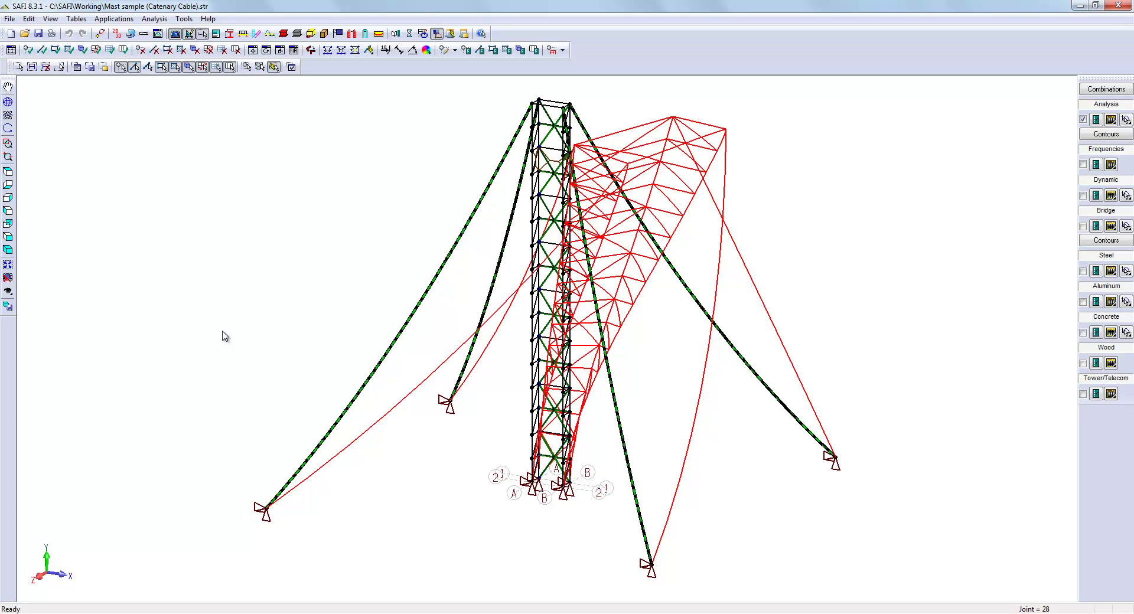
# Show the mast in front view with the displacement scale set to 1 ft = 1 ft.
pyautogui.click(11, 238)
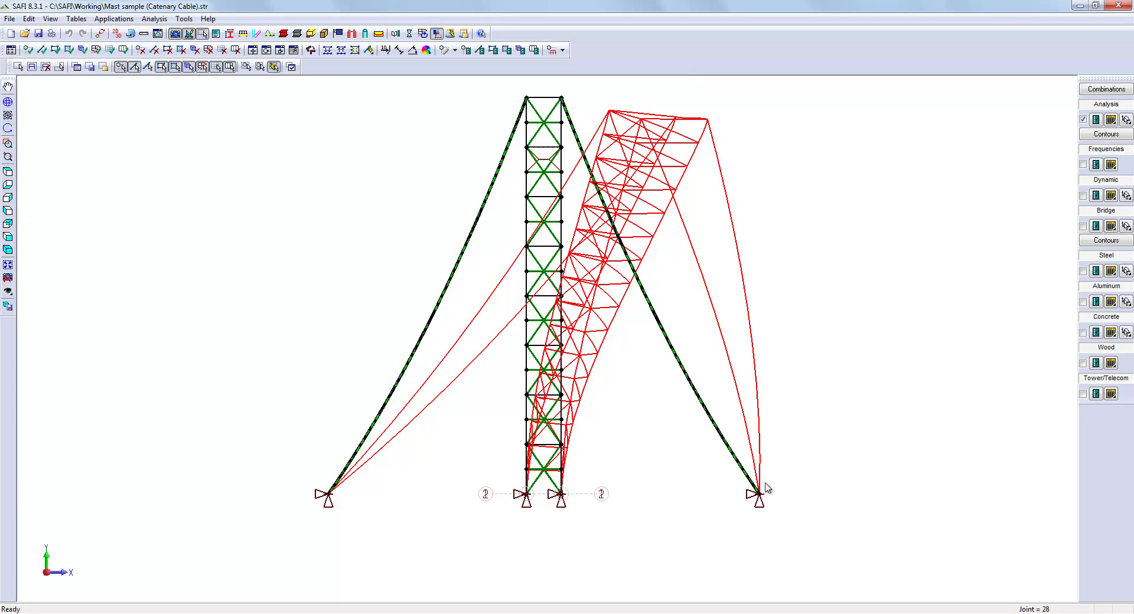
pyautogui.click(159, 34)
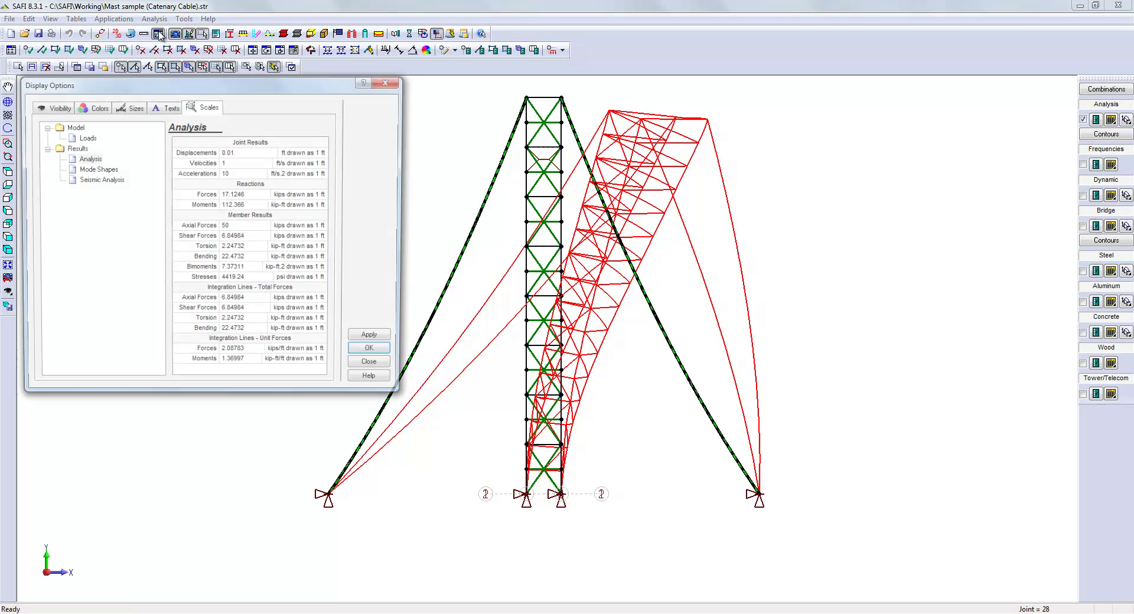
pyautogui.doubleClick(239, 153)
pyautogui.write('1')
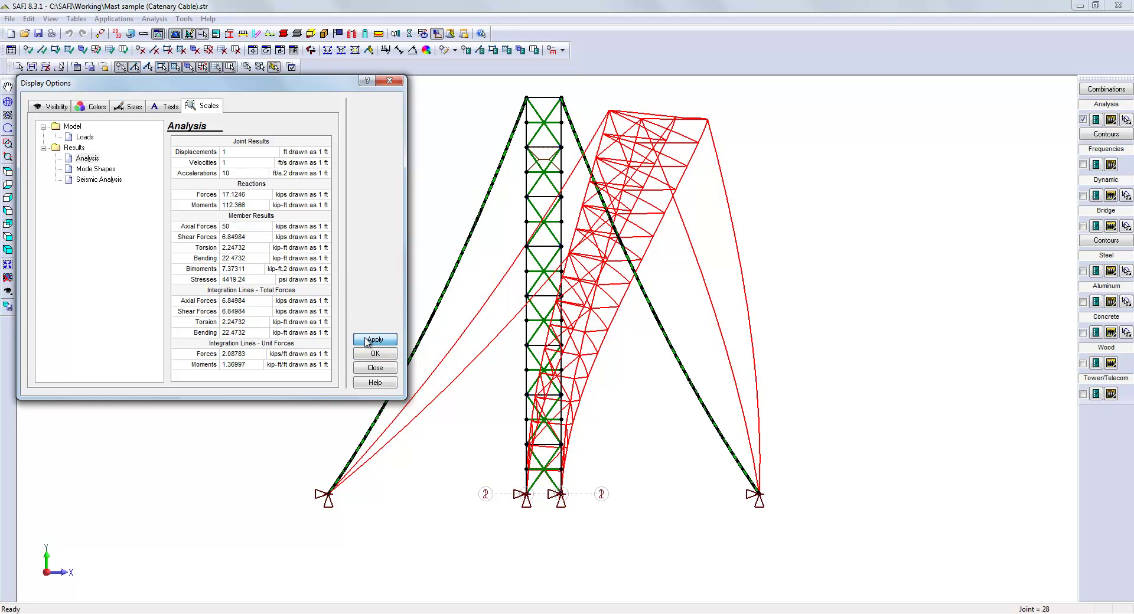
pyautogui.click(368, 356)
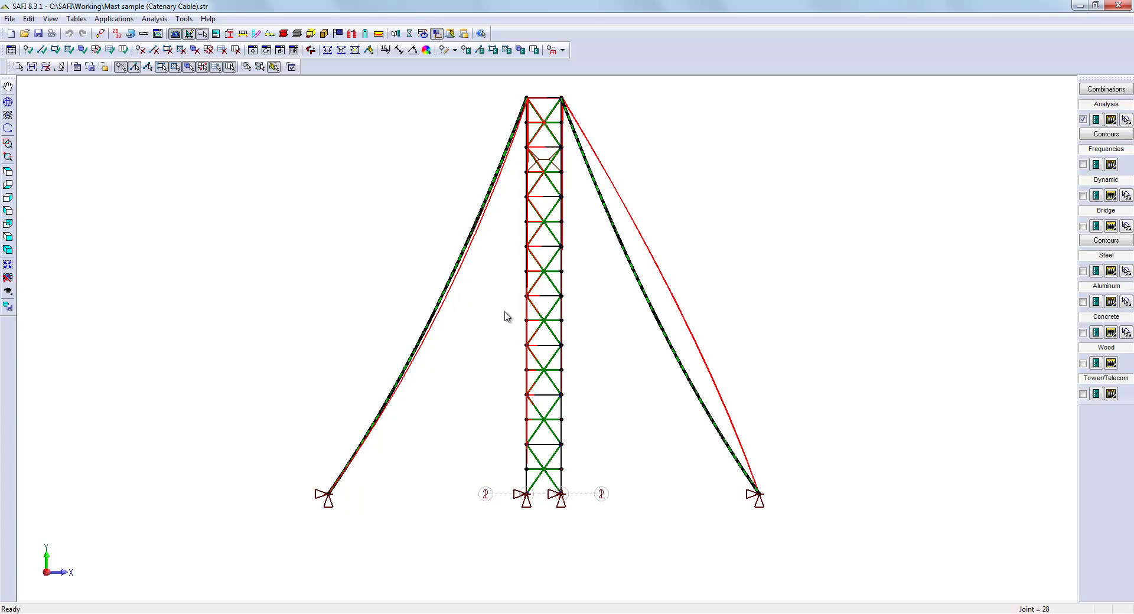
# Switch to the isometric view to see all four sagging guy cables.
pyautogui.click(8, 251)
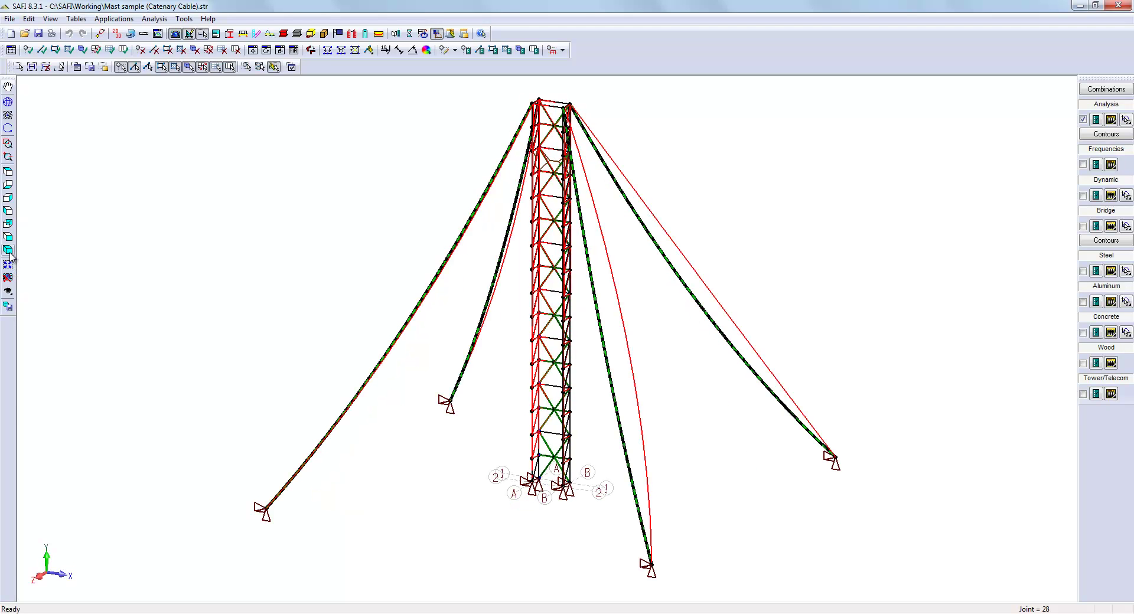